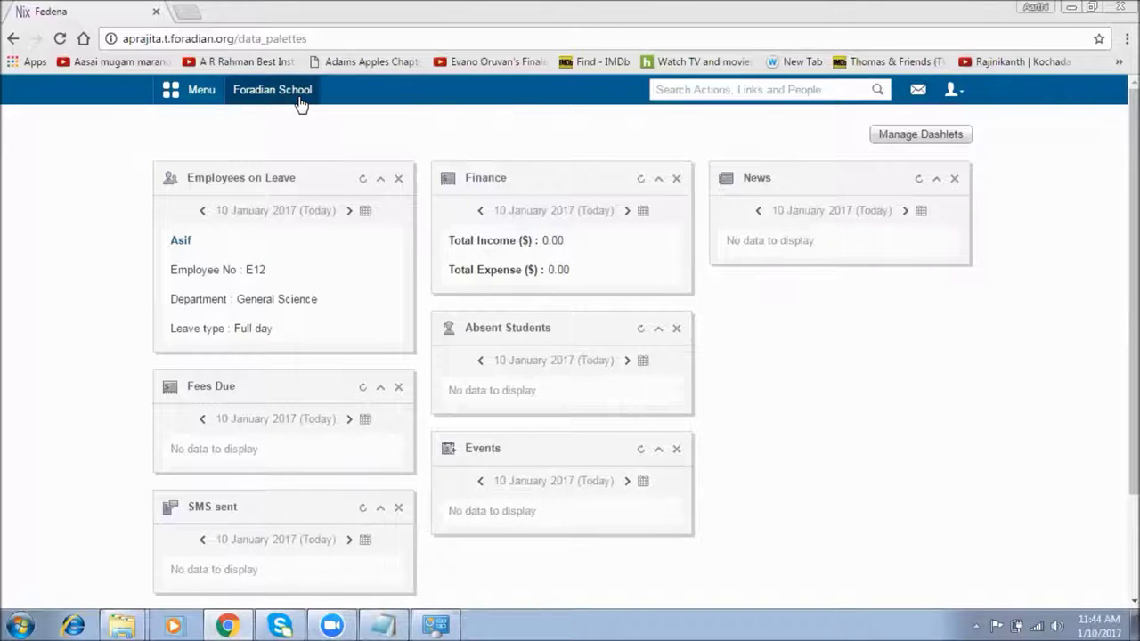
# Step: Open Fedena's main menu to show the academic modules, such as Examination
pyautogui.click(188, 98)
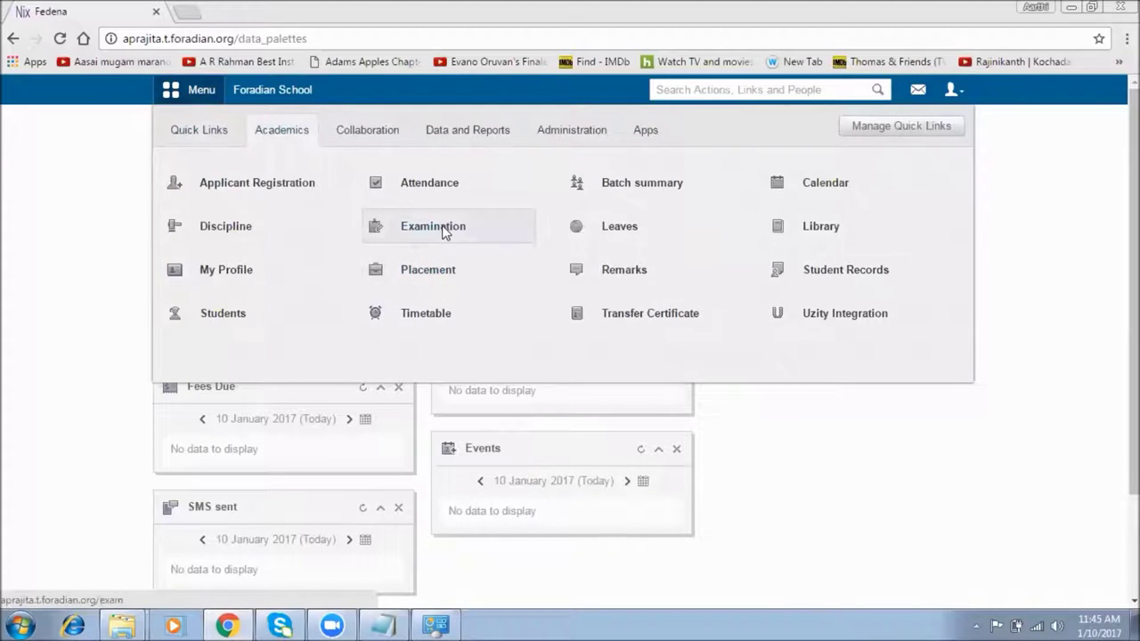
# Step: Go to Examination › Settings › CCE Settings › Co-Scholastic Settings
pyautogui.click(443, 227)
pyautogui.click(322, 241)
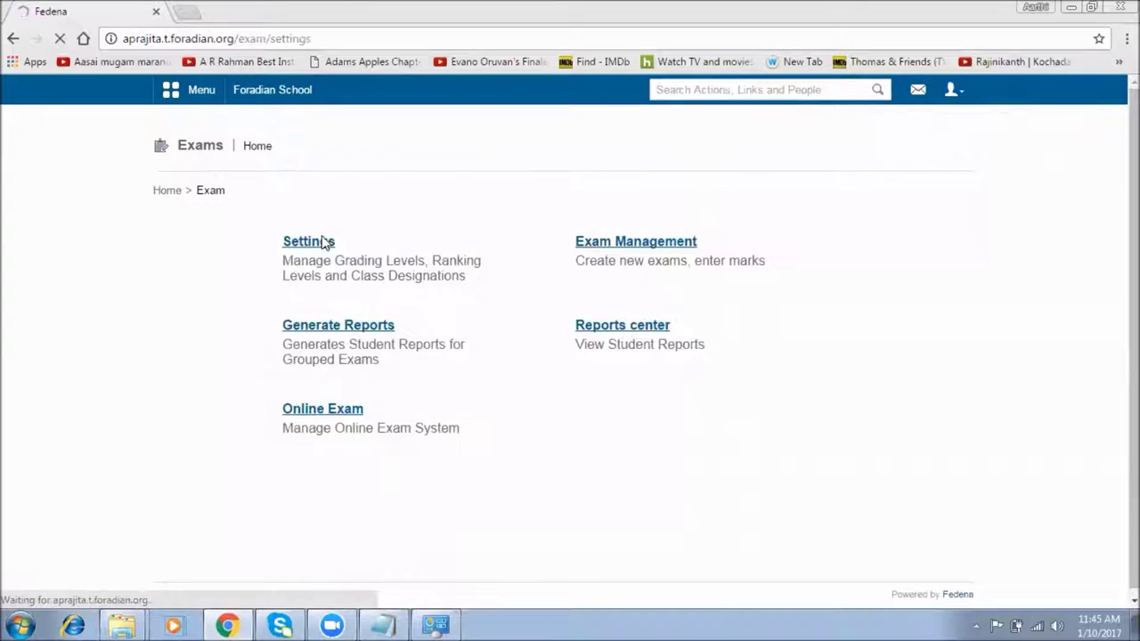
pyautogui.click(627, 327)
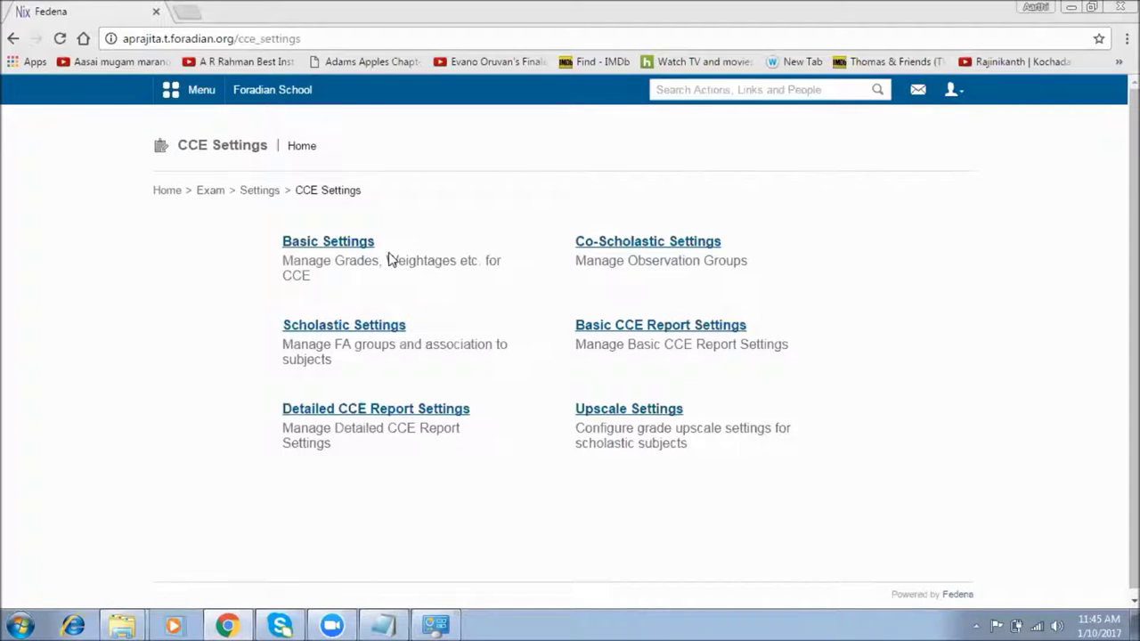
pyautogui.click(606, 244)
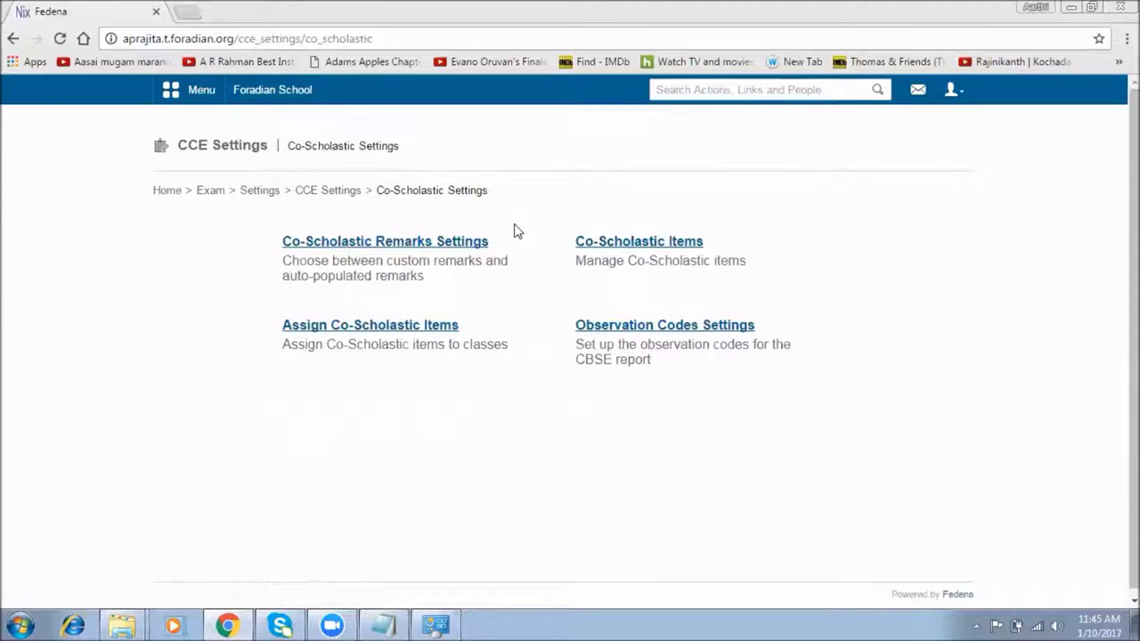
pyautogui.click(458, 246)
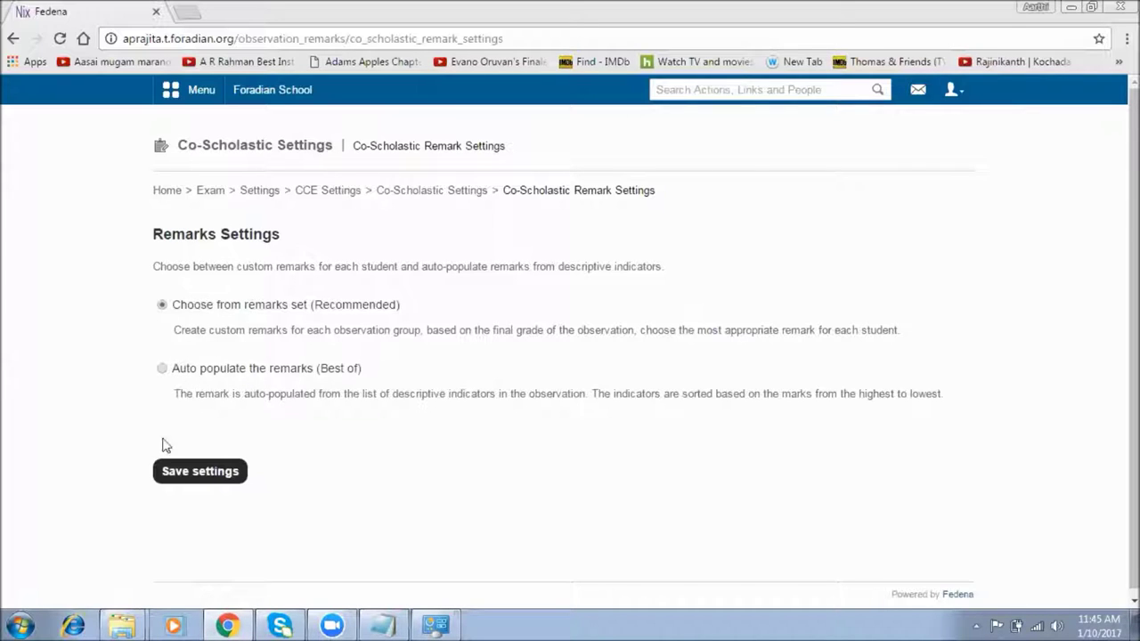
pyautogui.click(431, 192)
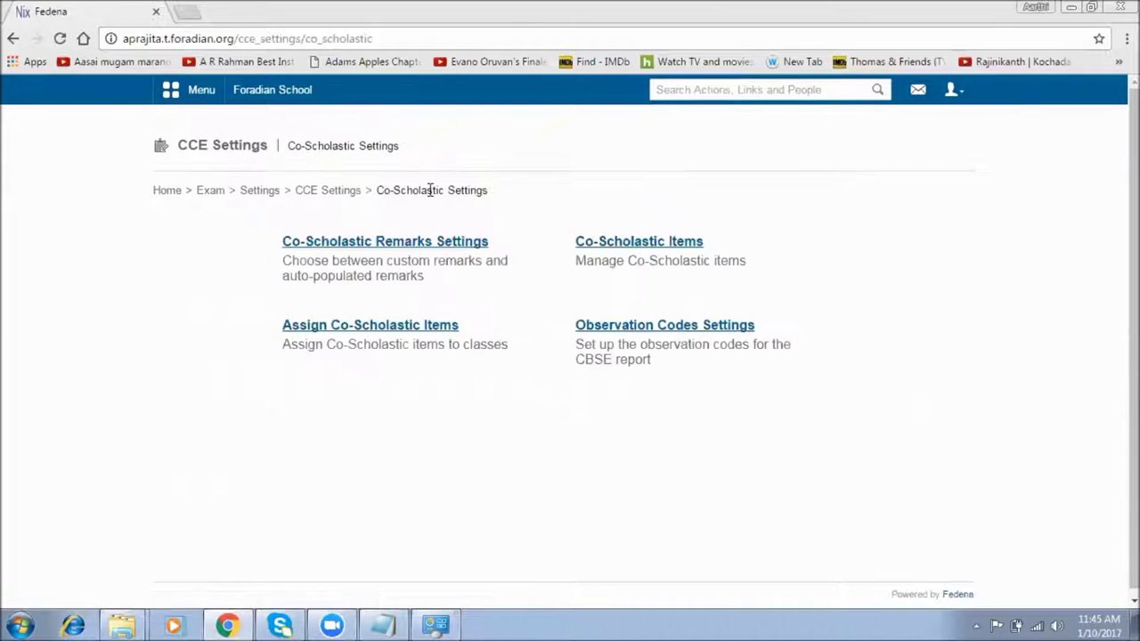
# Step: In Co-Scholastic Items, glance at the new-group form, then edit the Thinking Skills group
pyautogui.click(634, 250)
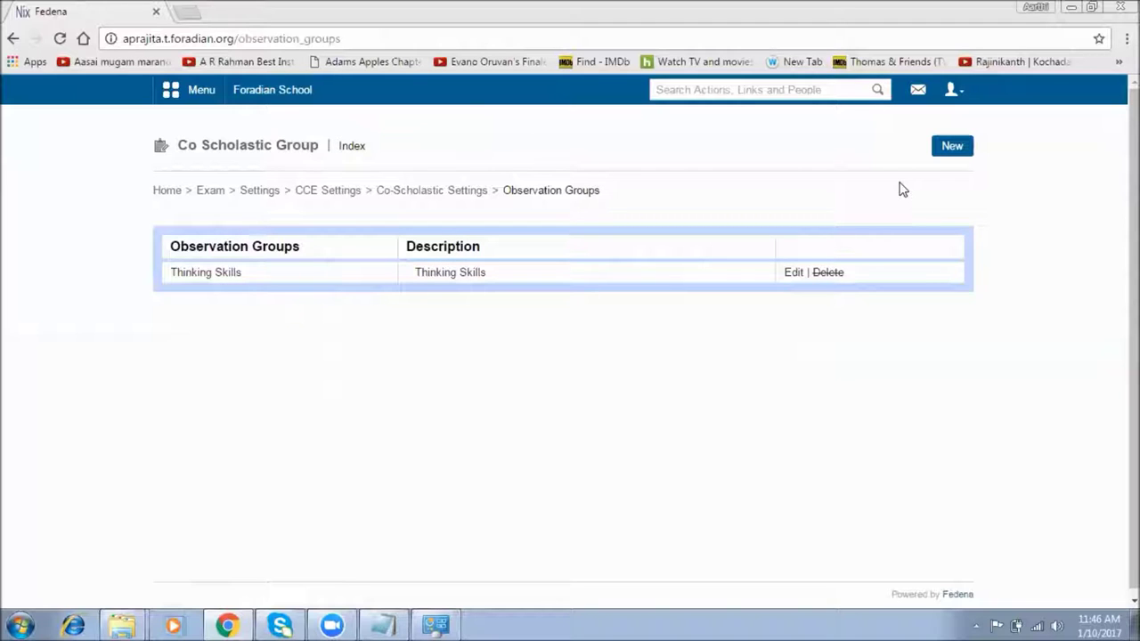
pyautogui.click(951, 146)
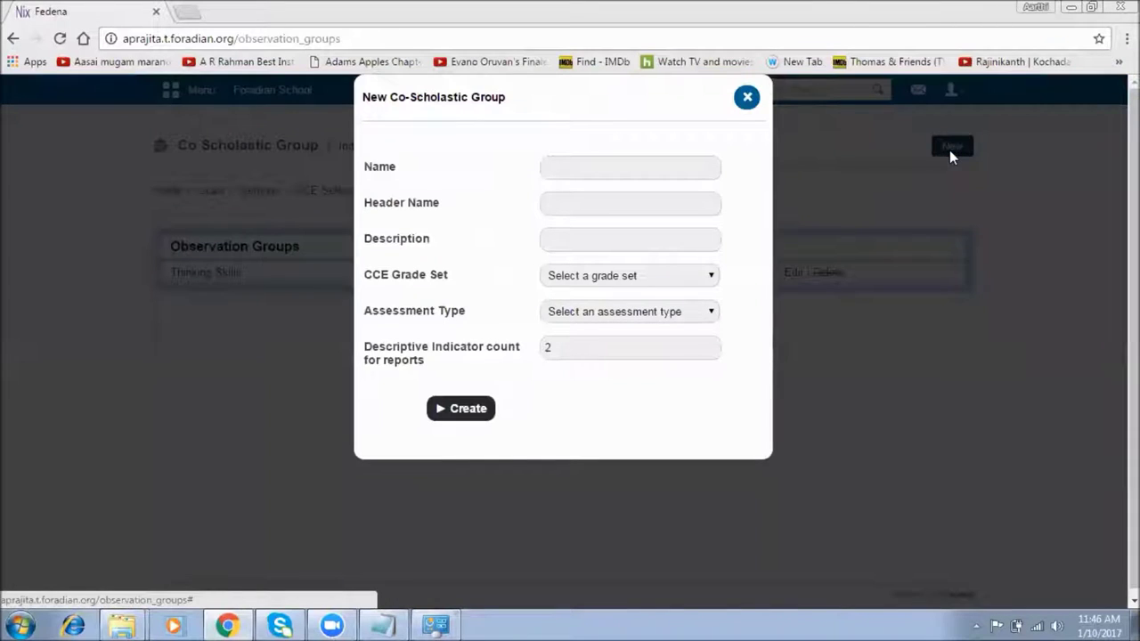
pyautogui.click(751, 96)
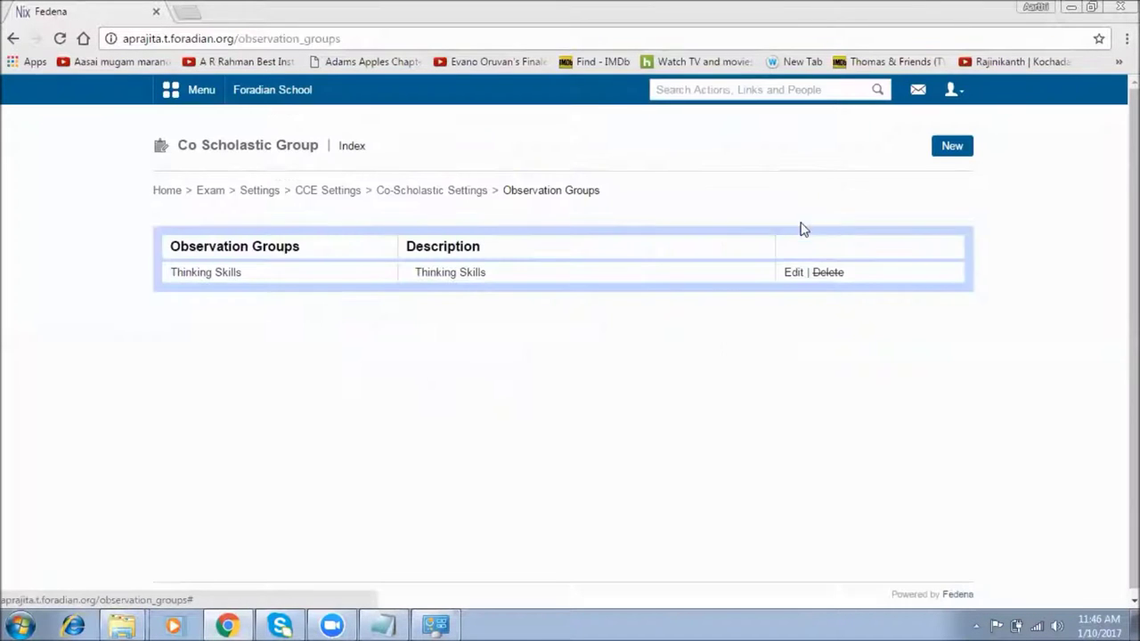
pyautogui.click(791, 273)
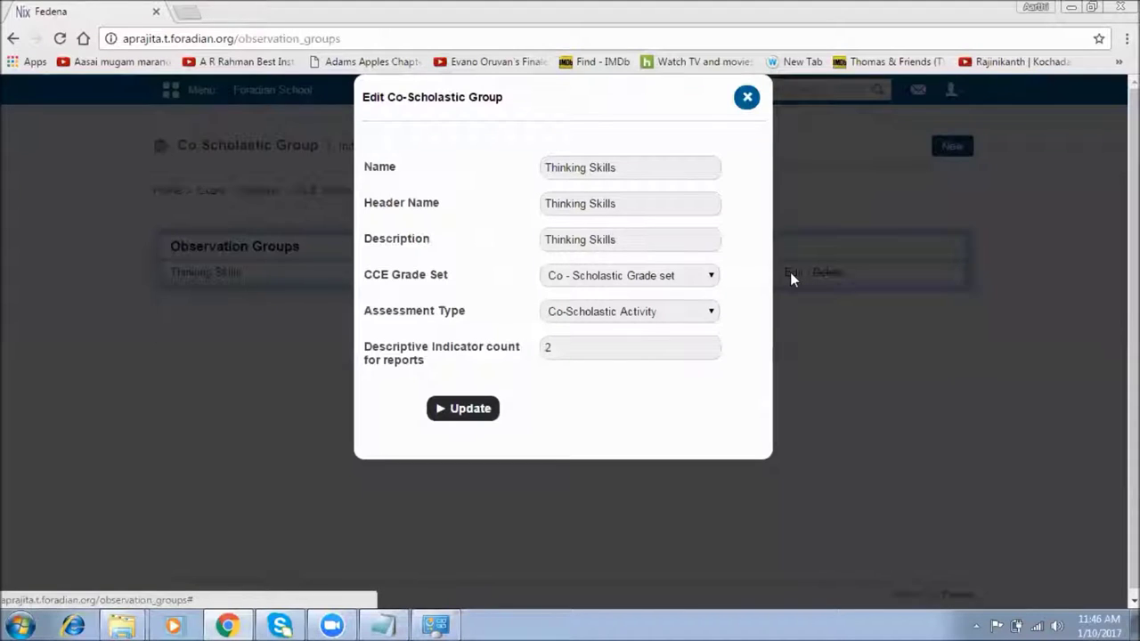
# Step: Review the grade sets and assessment types, keep Co-Scholastic Activity, and close without updating
pyautogui.click(676, 276)
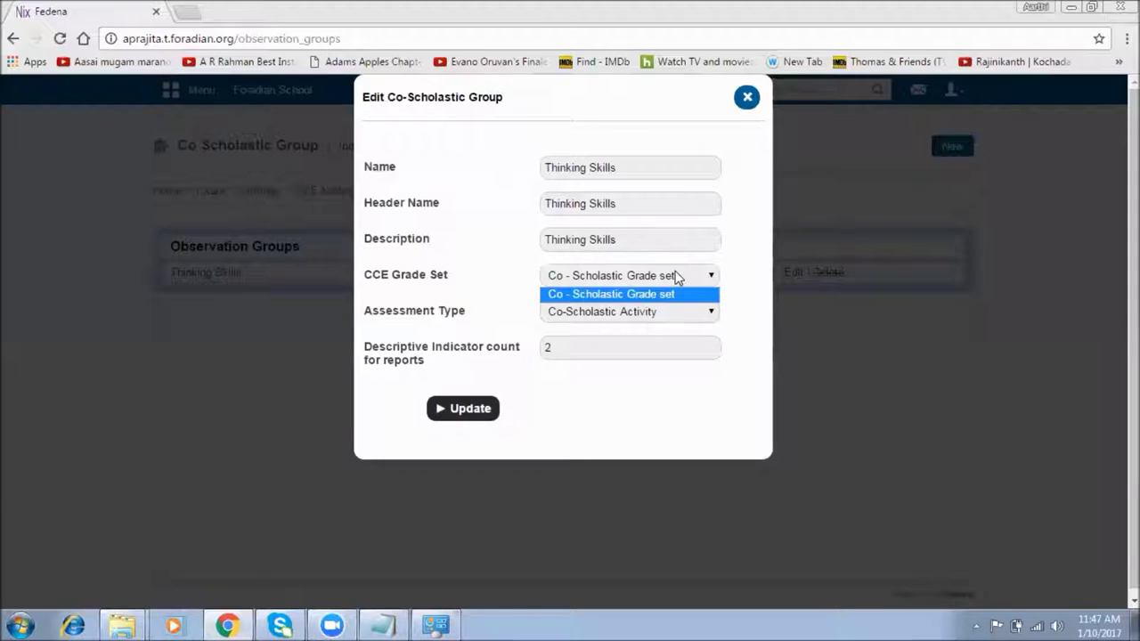
pyautogui.click(670, 310)
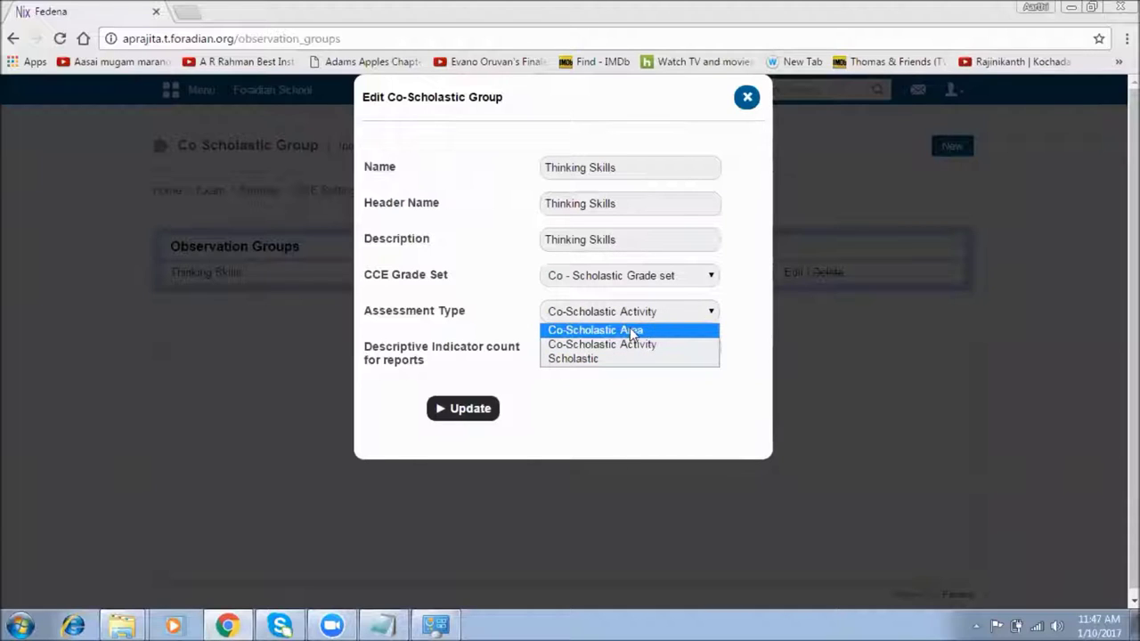
pyautogui.click(510, 307)
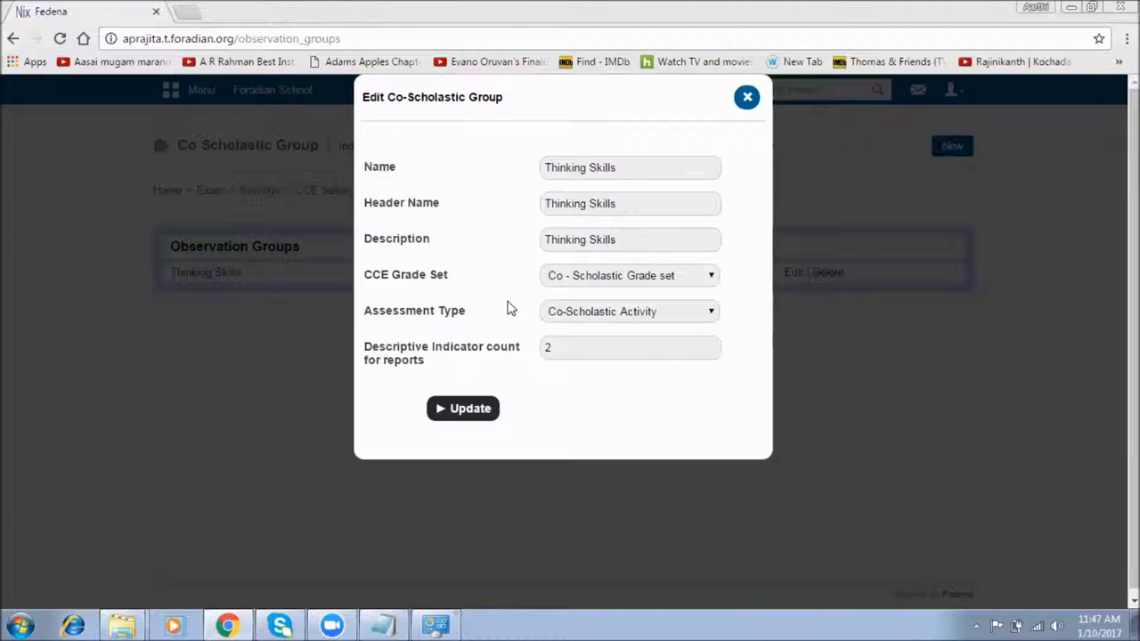
pyautogui.click(747, 97)
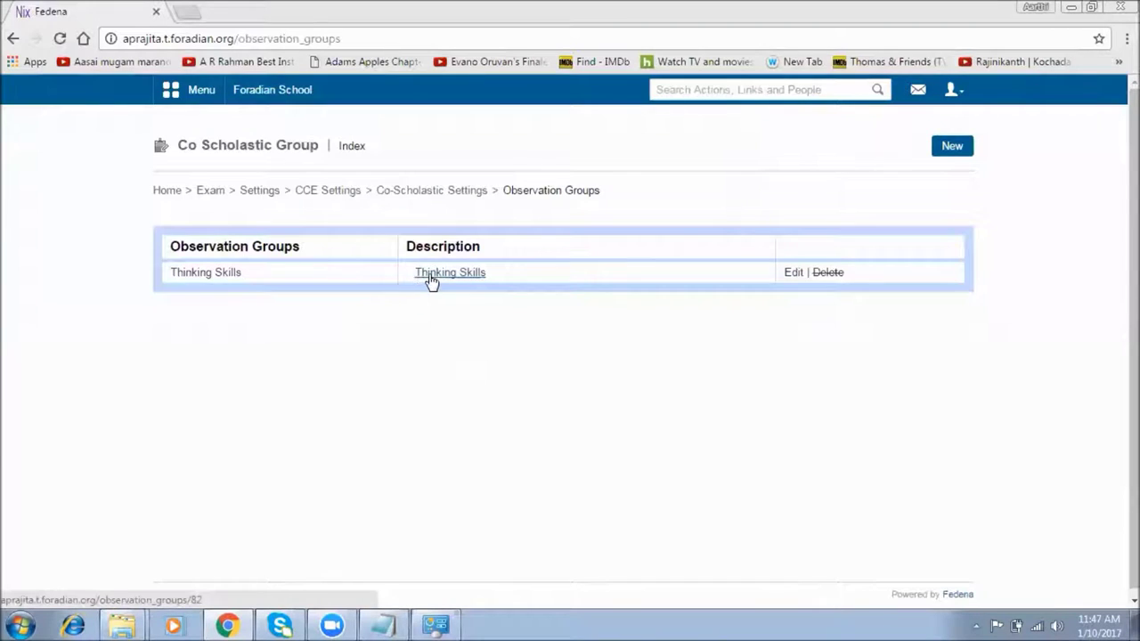
# Step: Update the Articulation in thinking observation under Thinking Skills and view its descriptive indicators
pyautogui.click(429, 274)
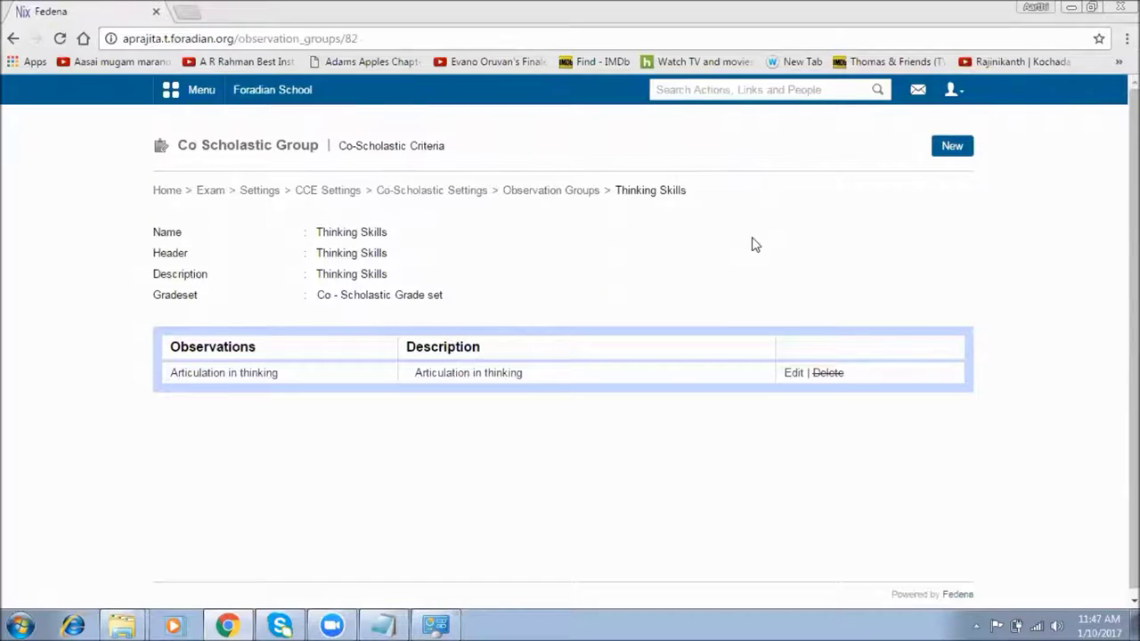
pyautogui.click(792, 376)
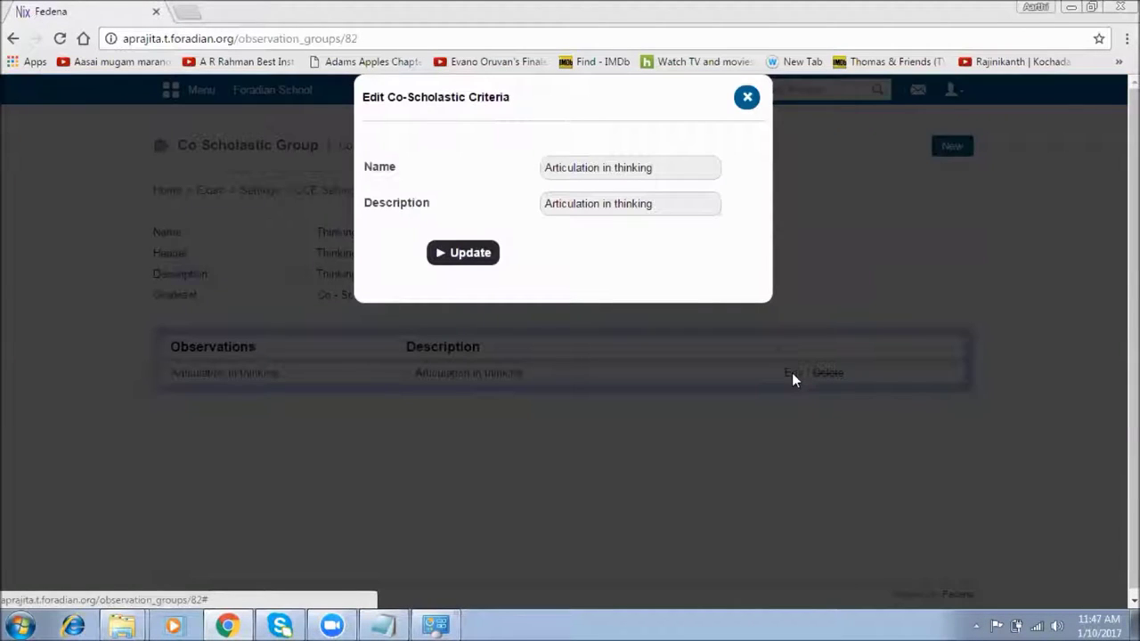
pyautogui.click(481, 258)
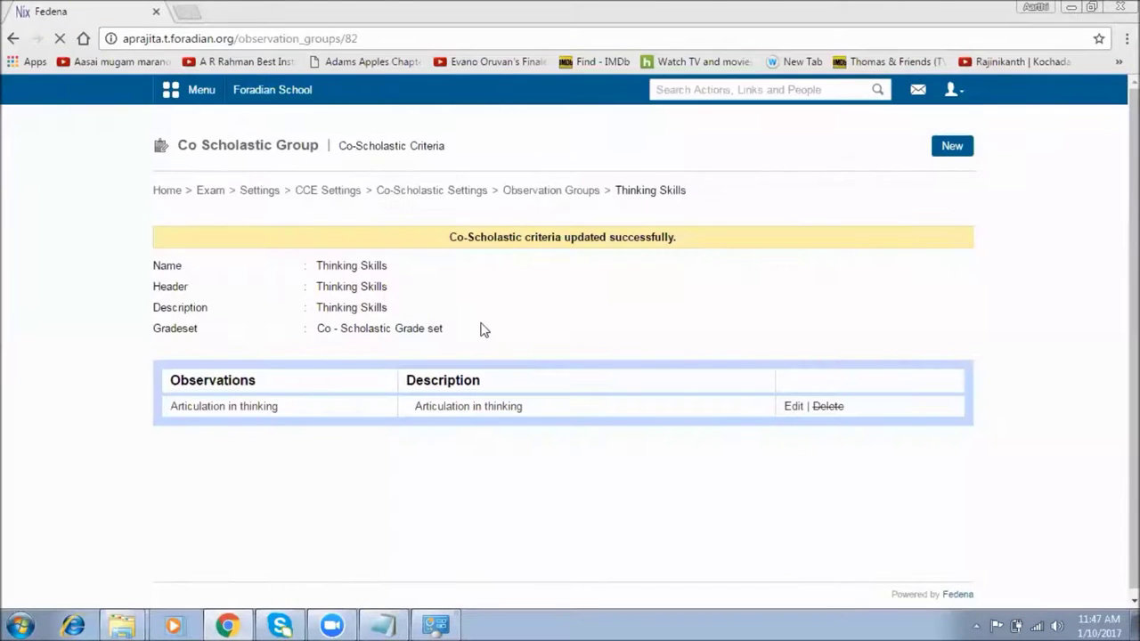
pyautogui.click(472, 416)
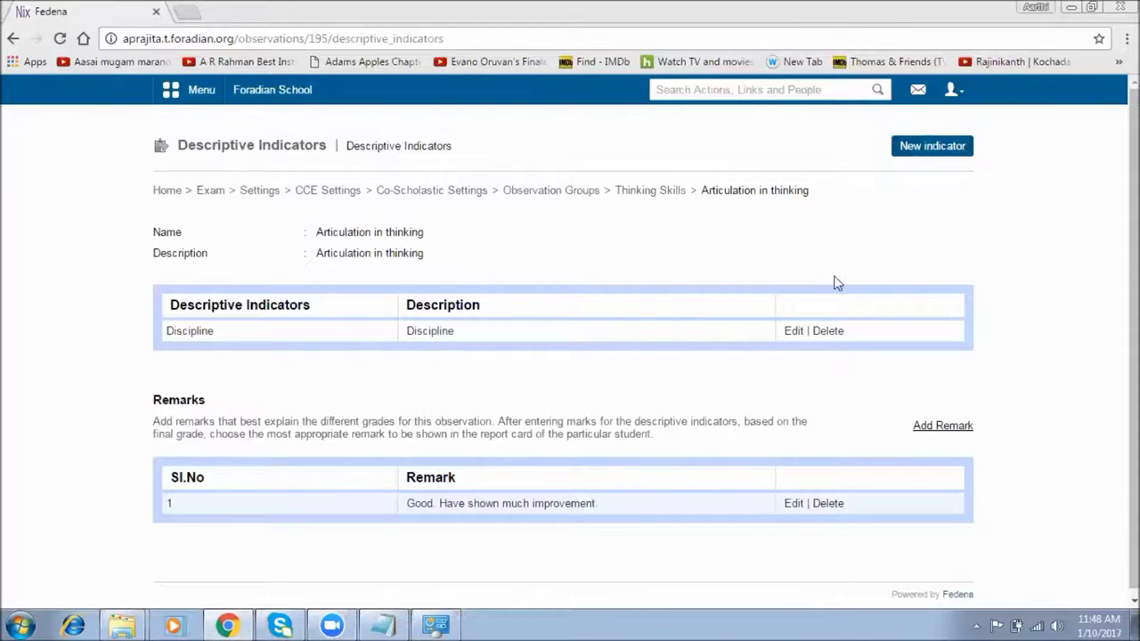
# Step: Inspect the Discipline indicator and the existing improvement remark, closing both editors unchanged
pyautogui.click(793, 330)
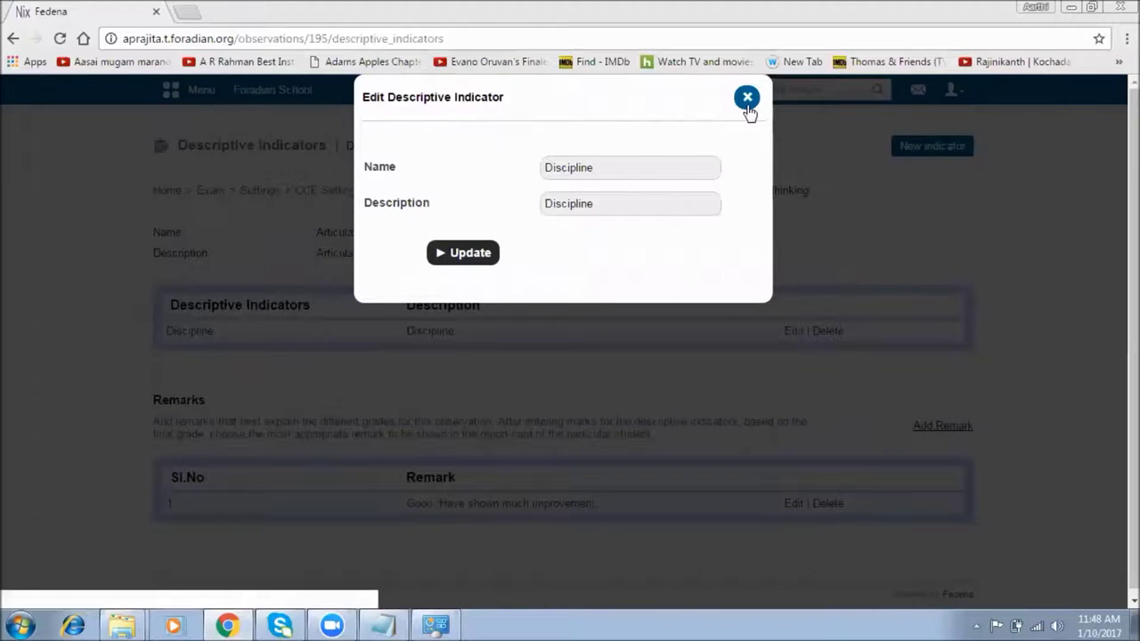
pyautogui.click(747, 108)
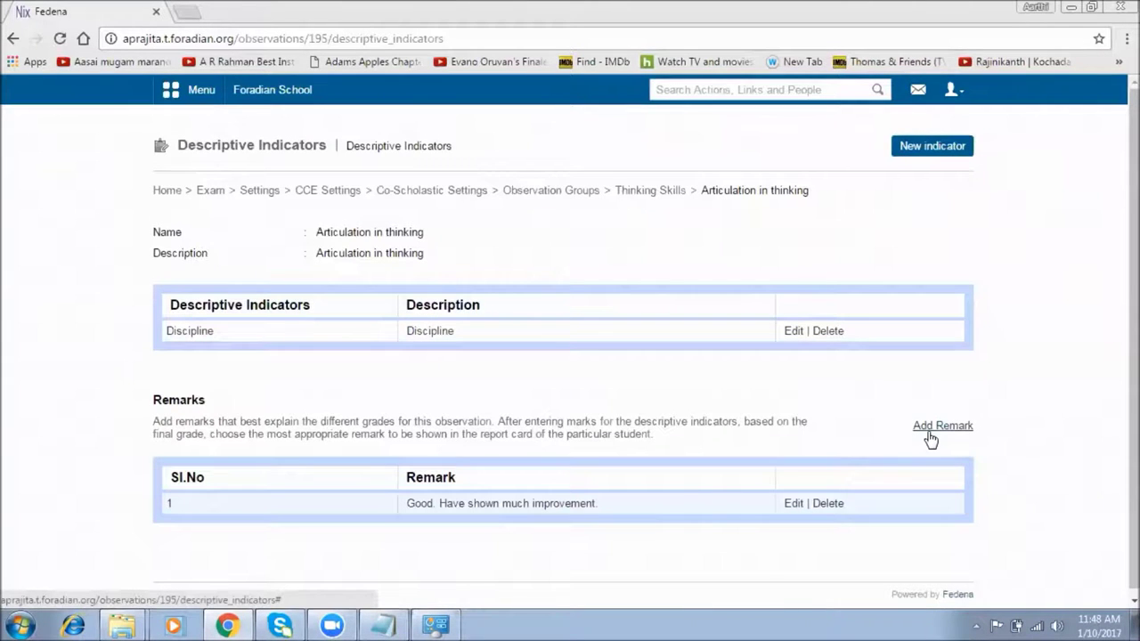
pyautogui.click(799, 504)
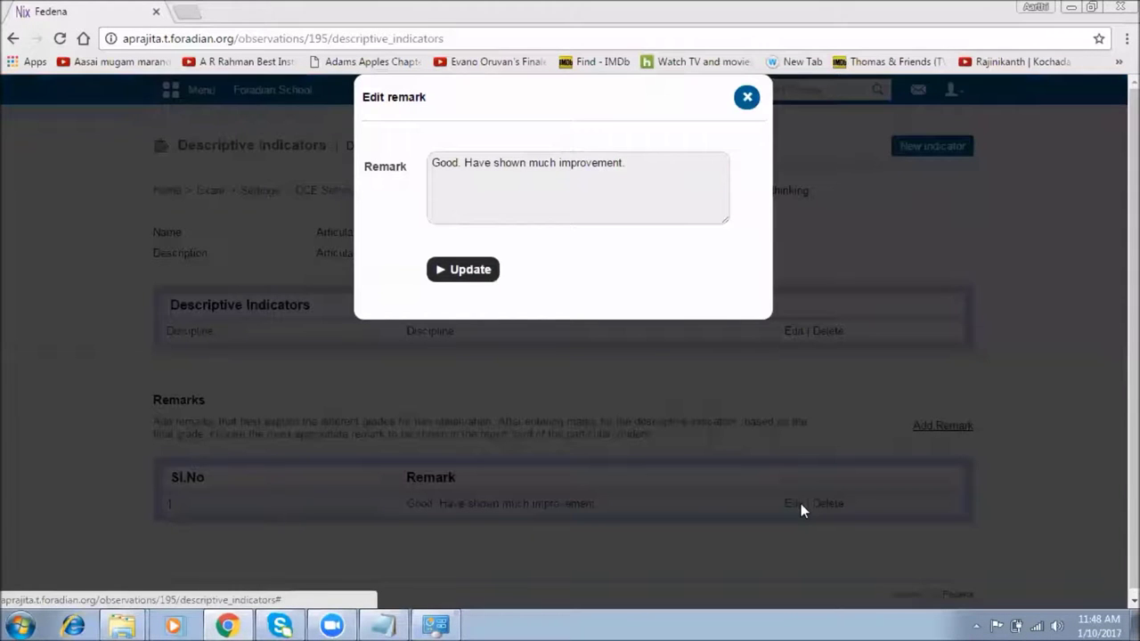
pyautogui.click(745, 98)
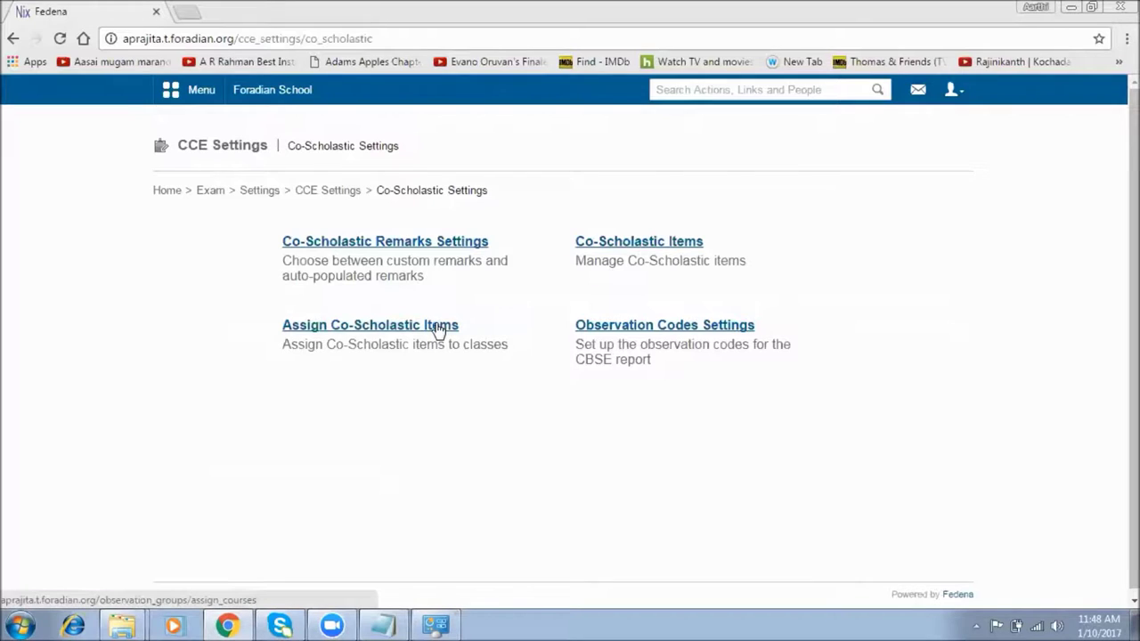
pyautogui.click(438, 327)
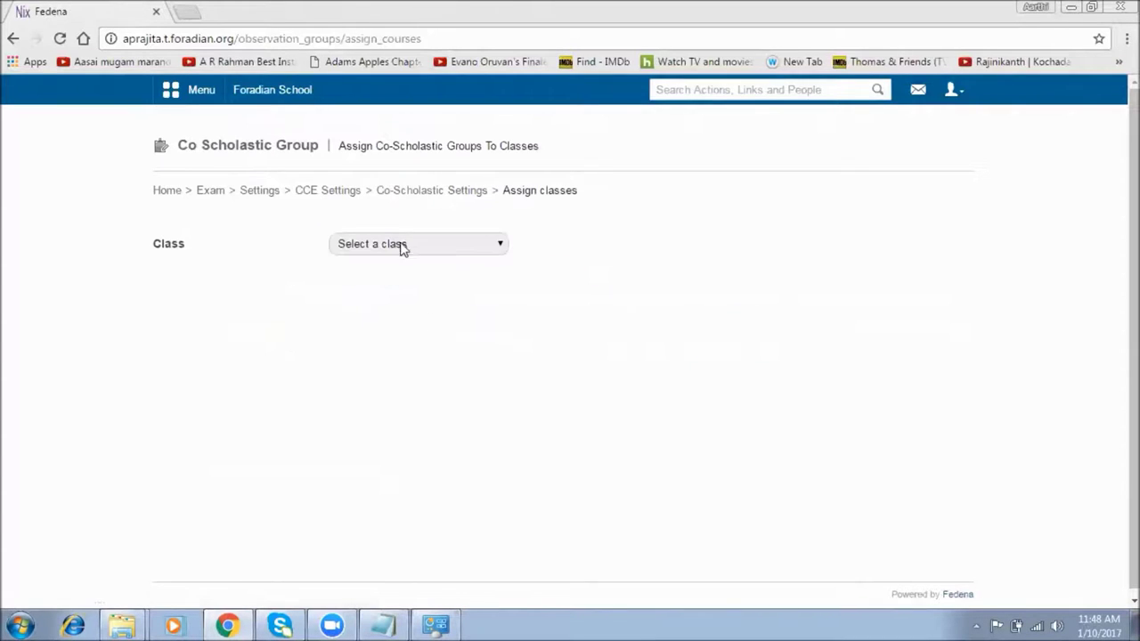
pyautogui.click(401, 246)
pyautogui.click(396, 277)
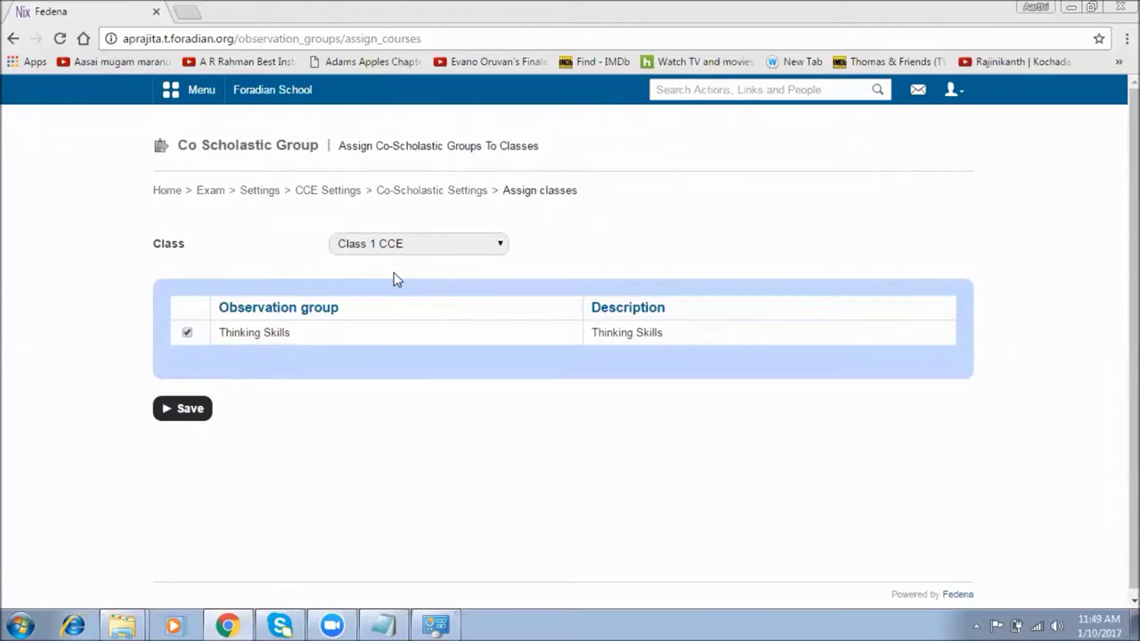
pyautogui.click(419, 191)
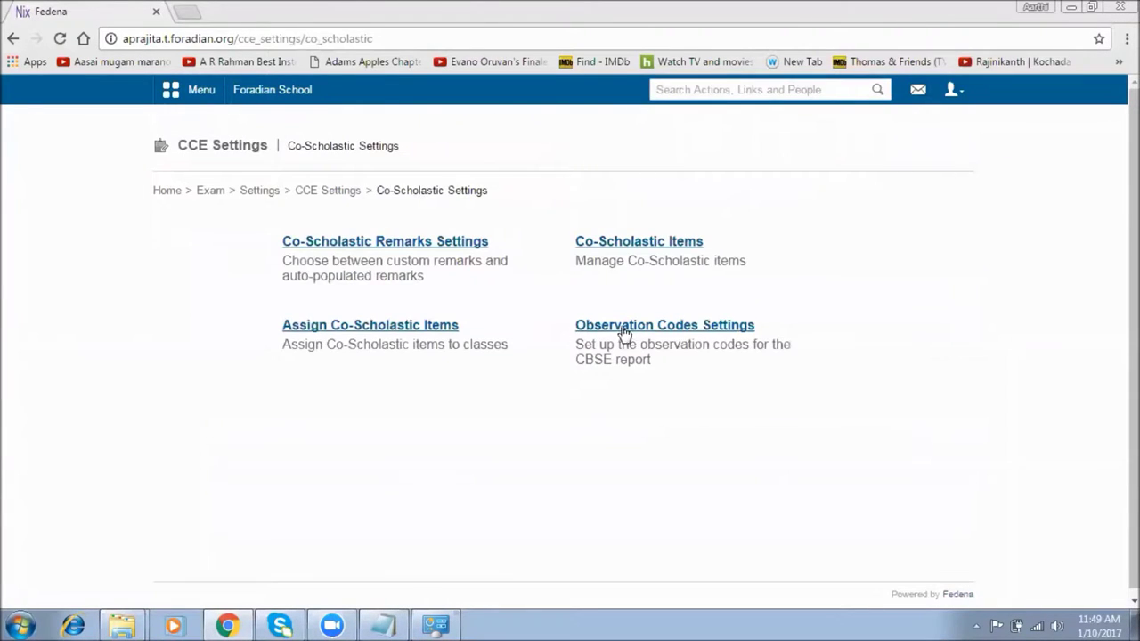
# Step: Save observation code AT4 for Articulation in thinking under Class 1 CCE
pyautogui.click(625, 327)
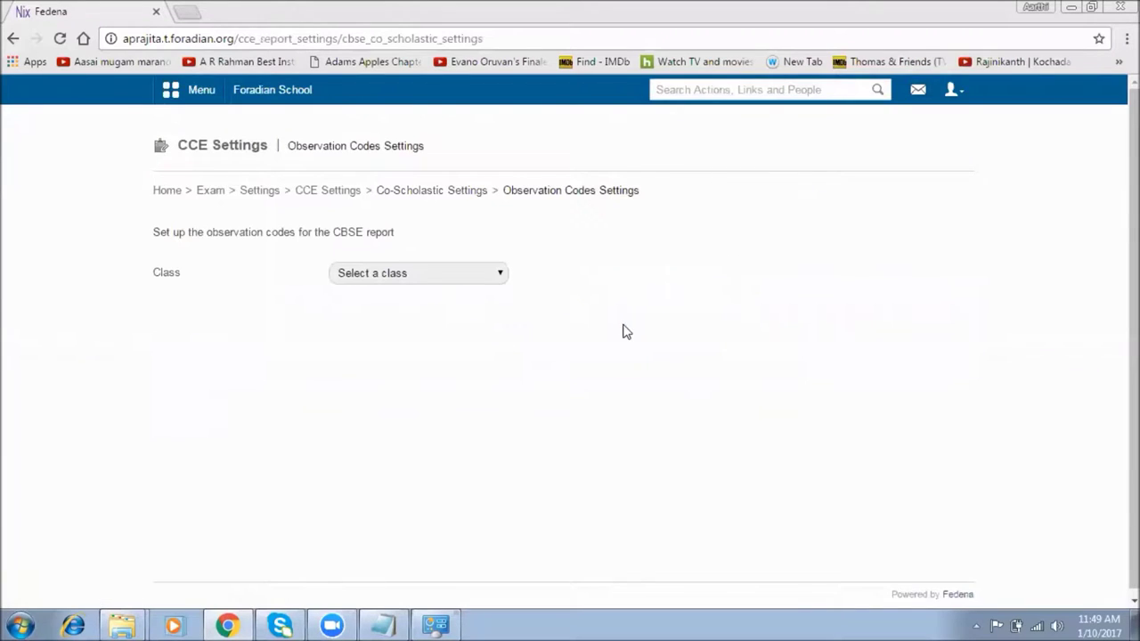
pyautogui.click(475, 283)
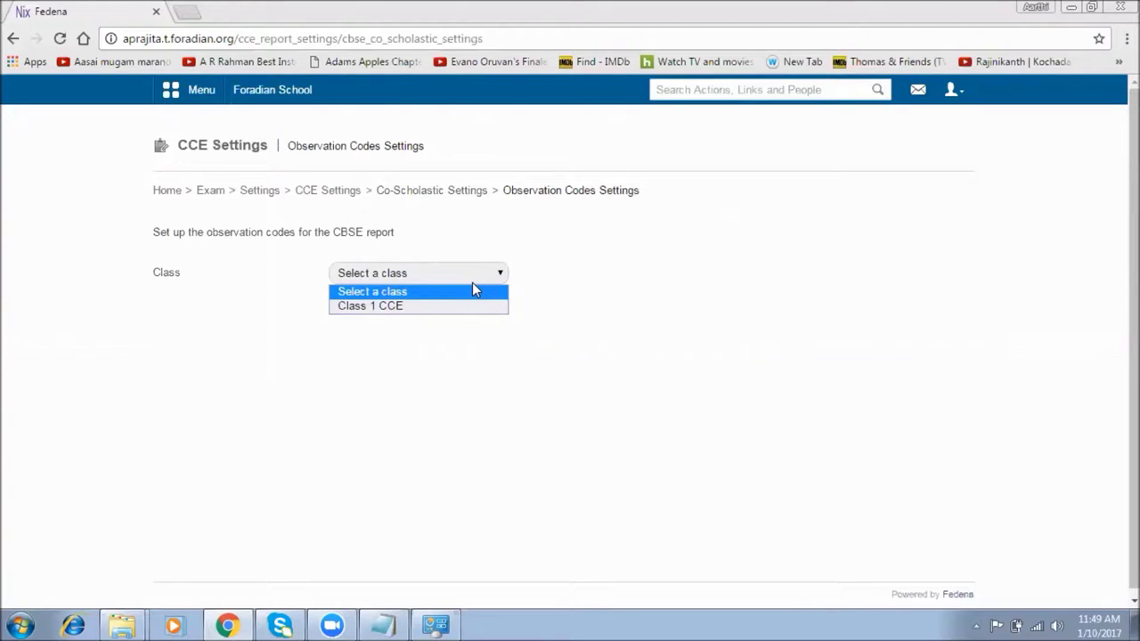
pyautogui.click(452, 306)
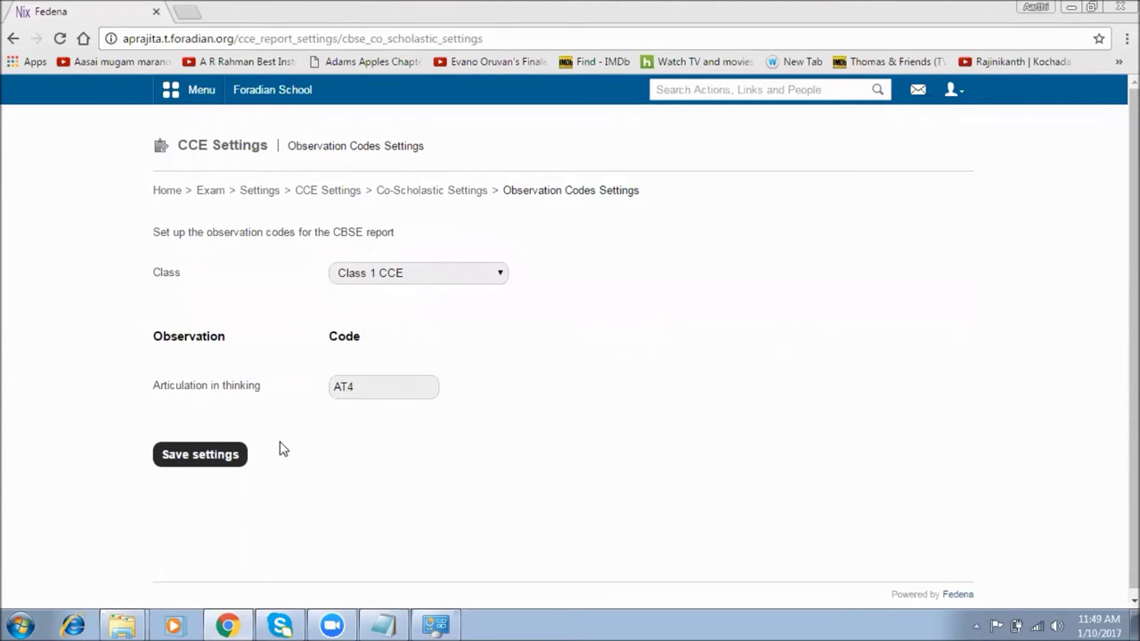
pyautogui.click(207, 457)
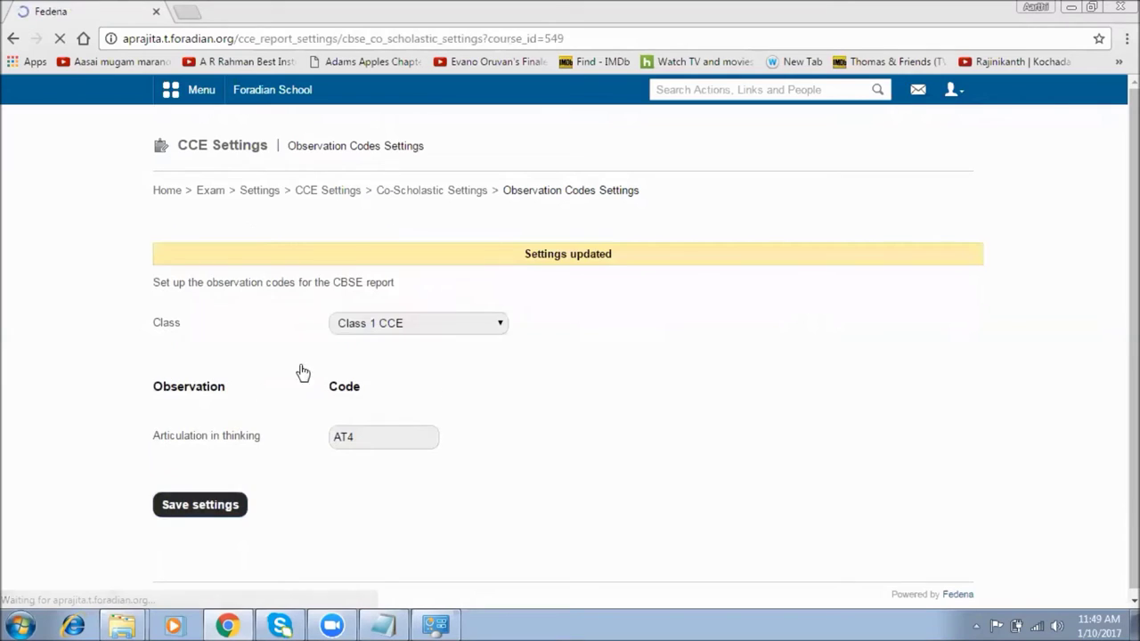
pyautogui.click(431, 194)
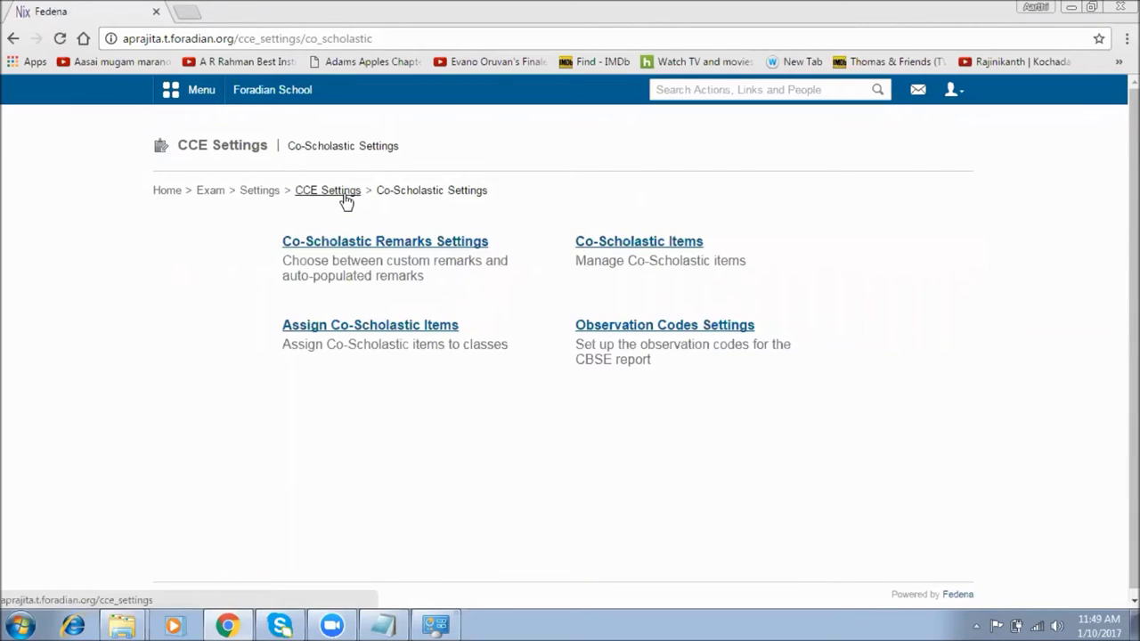
# Step: Go back to the Foradian School dashboard
pyautogui.click(255, 99)
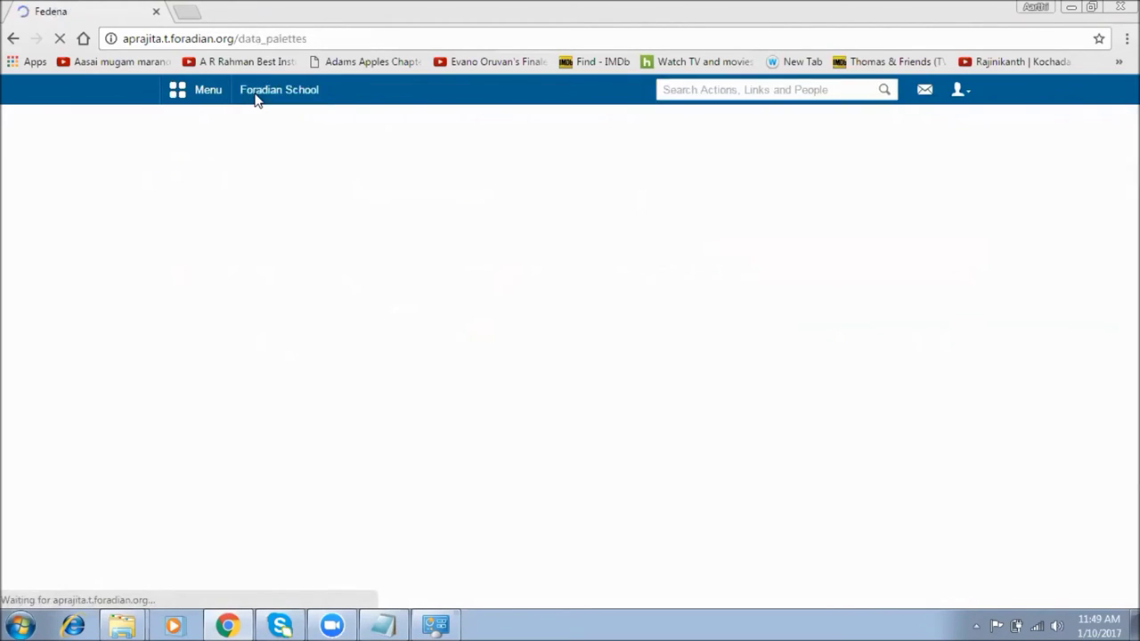